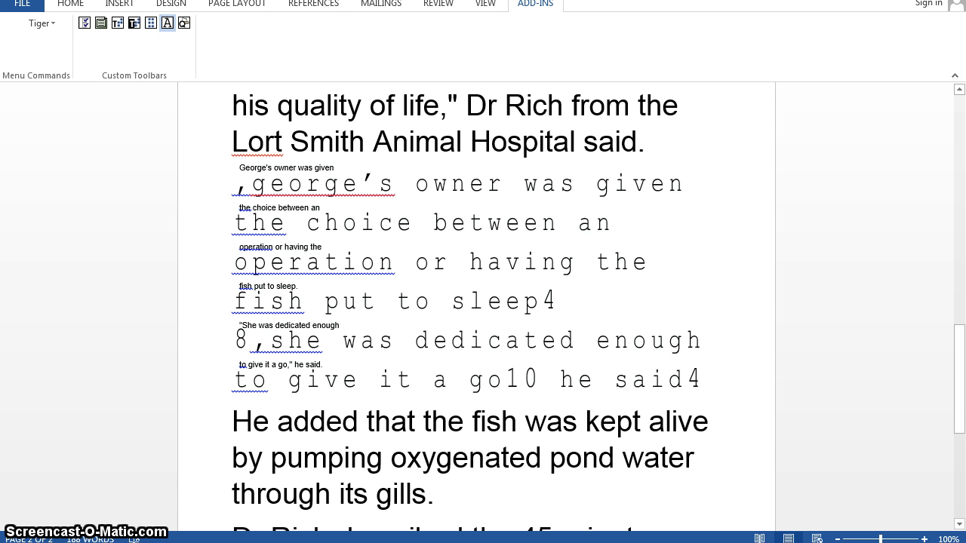
pyautogui.click(42, 23)
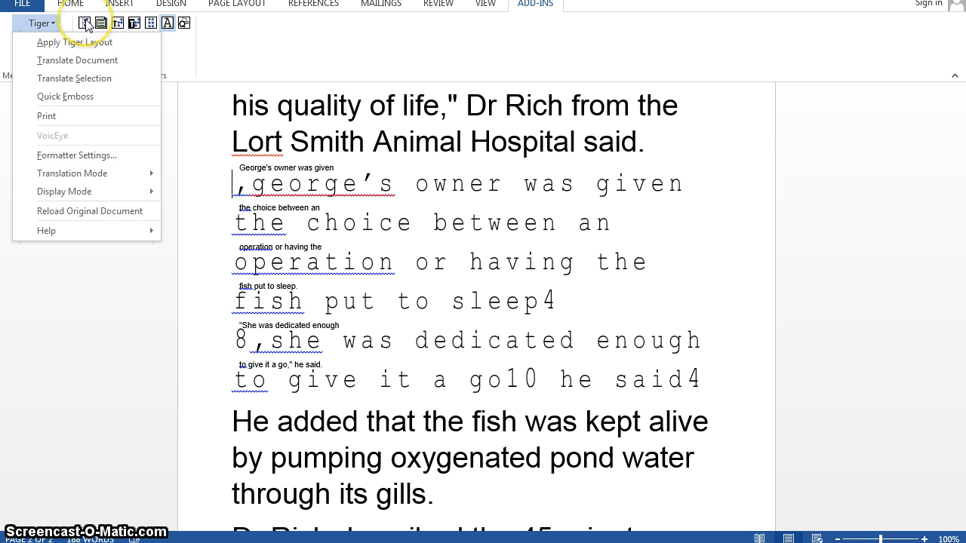
pyautogui.click(267, 31)
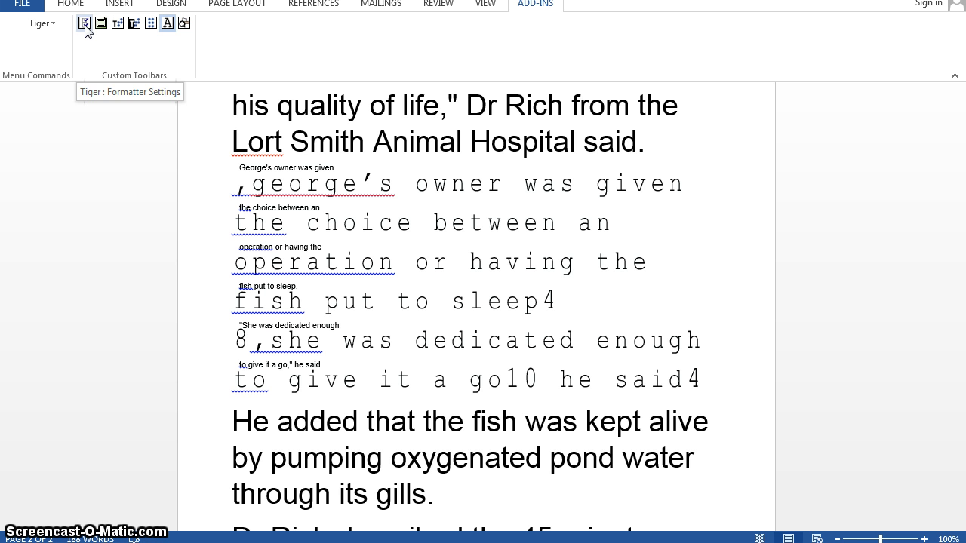
pyautogui.click(56, 27)
pyautogui.click(50, 23)
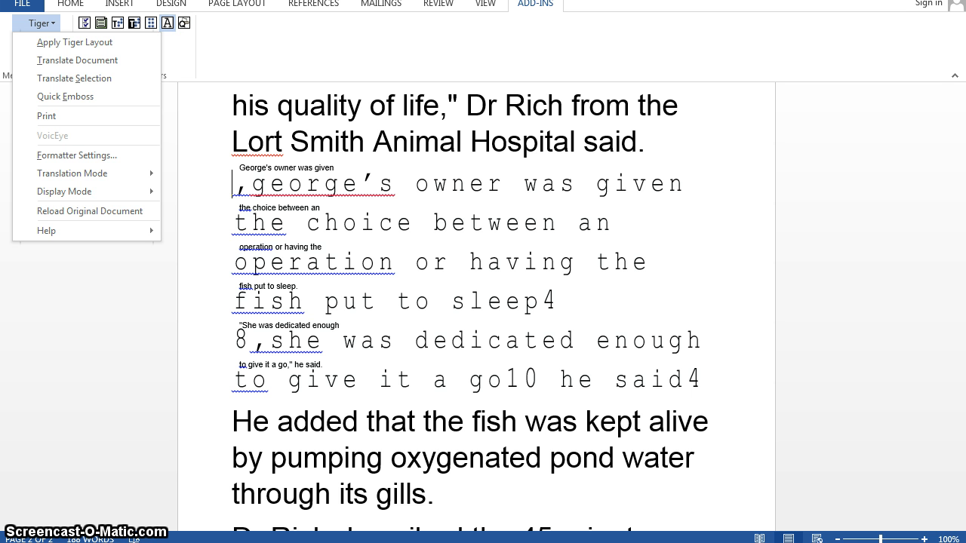
pyautogui.press('Escape')
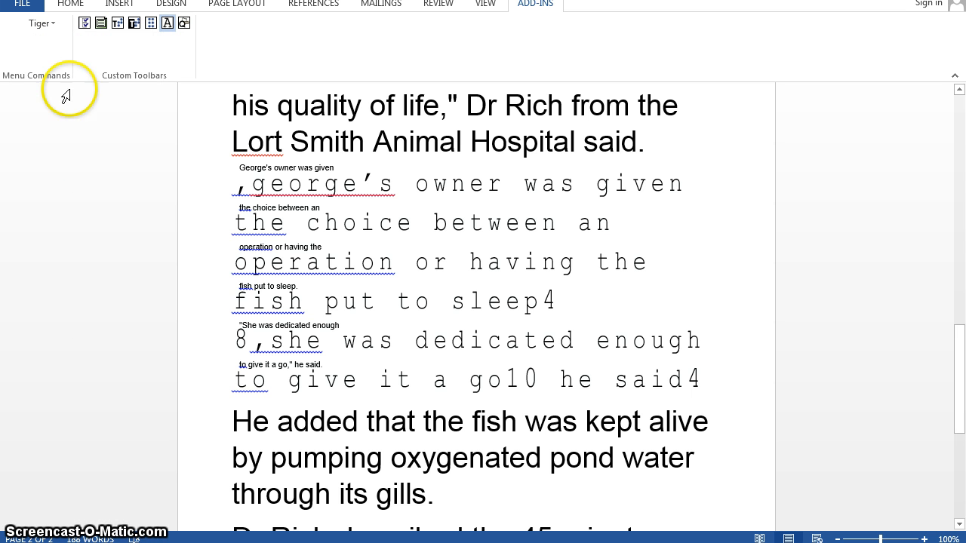
# Step: Set the primary language to English British in the language settings of the Tiger formatter settings
pyautogui.click(45, 26)
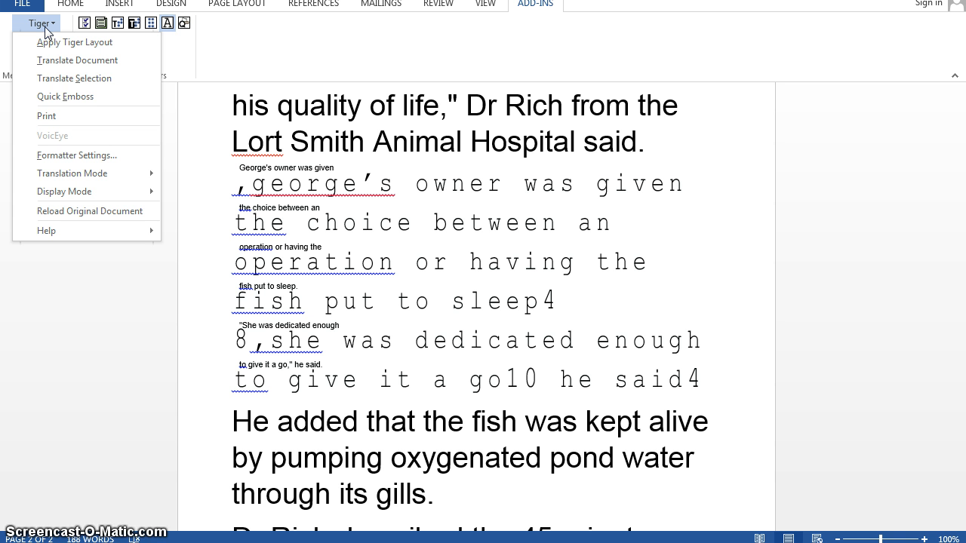
pyautogui.click(78, 160)
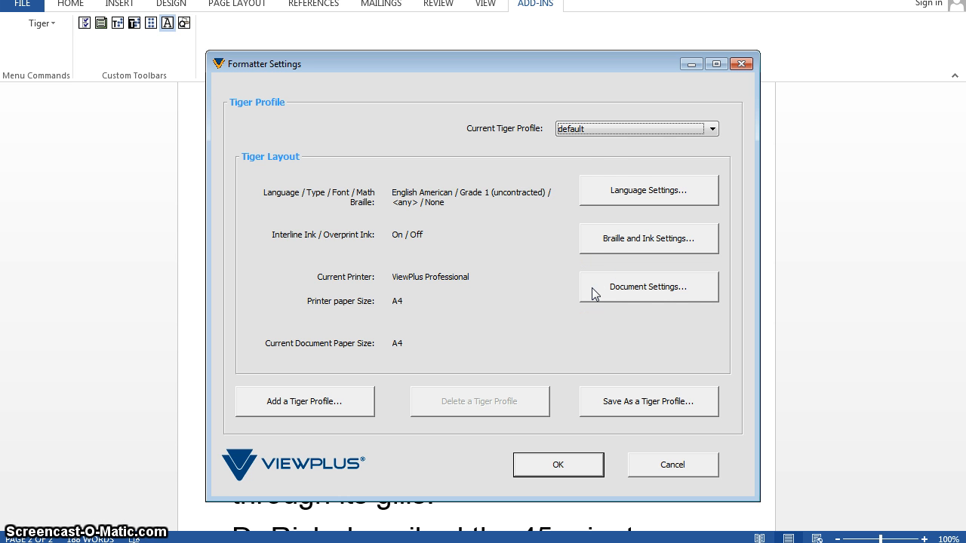
pyautogui.click(606, 195)
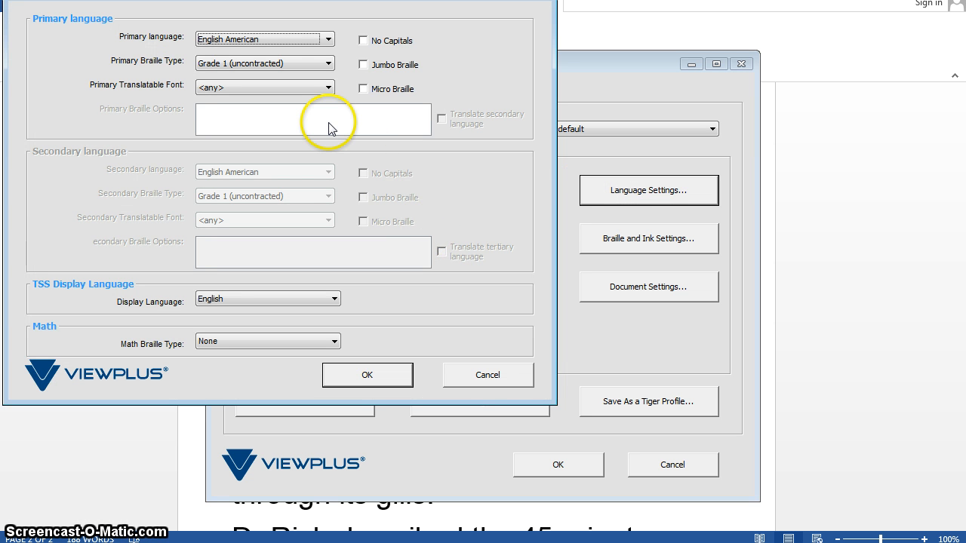
pyautogui.click(329, 42)
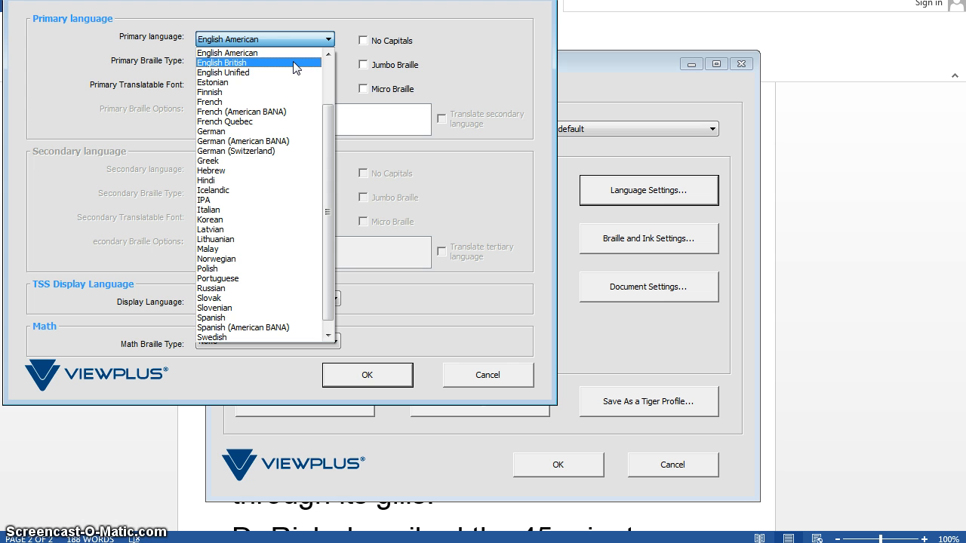
pyautogui.click(294, 65)
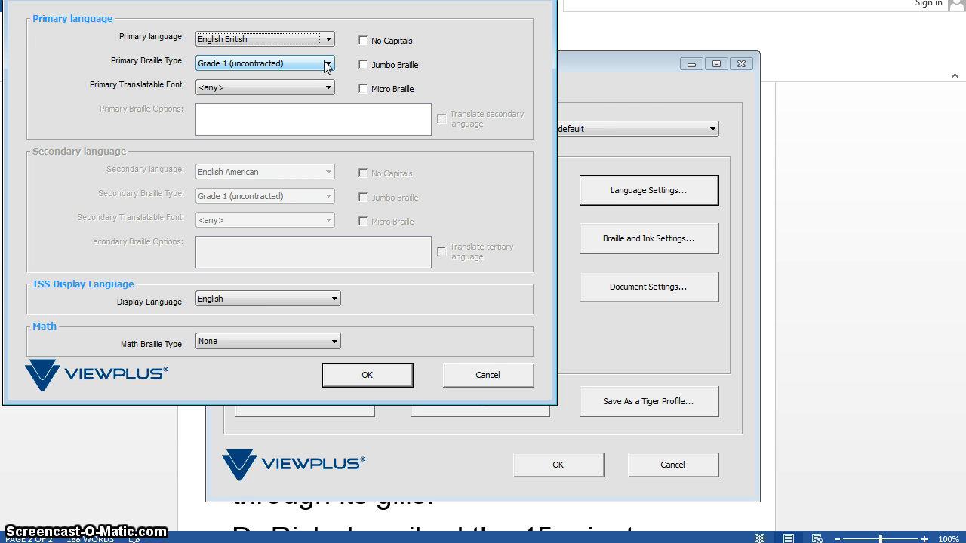
# Step: Review the primary braille type, translatable font, display language and math braille type options, and accept the language settings
pyautogui.click(327, 65)
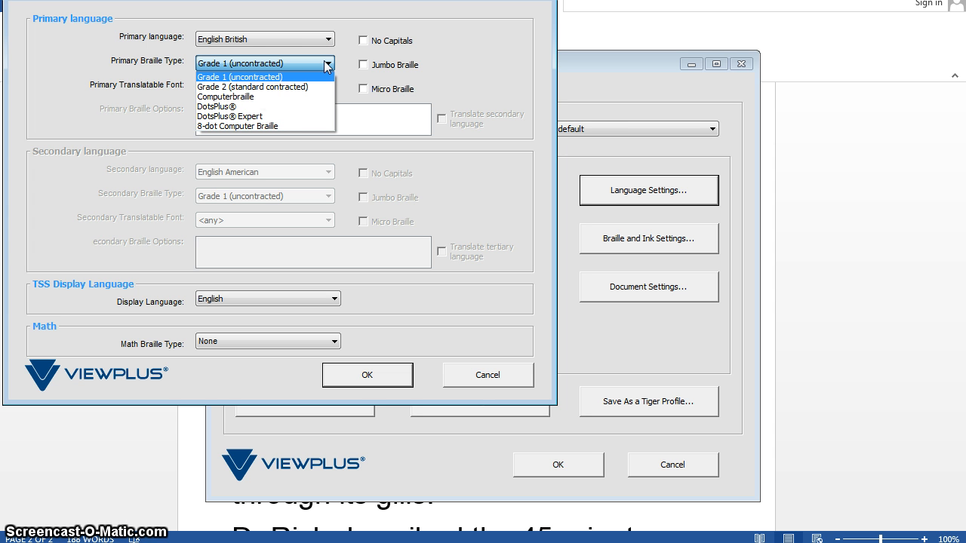
pyautogui.click(187, 100)
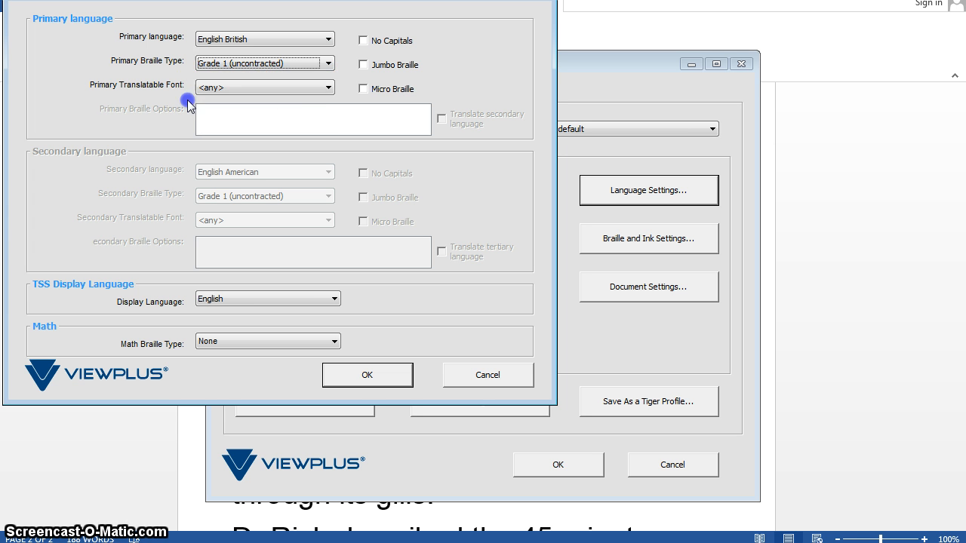
pyautogui.click(327, 88)
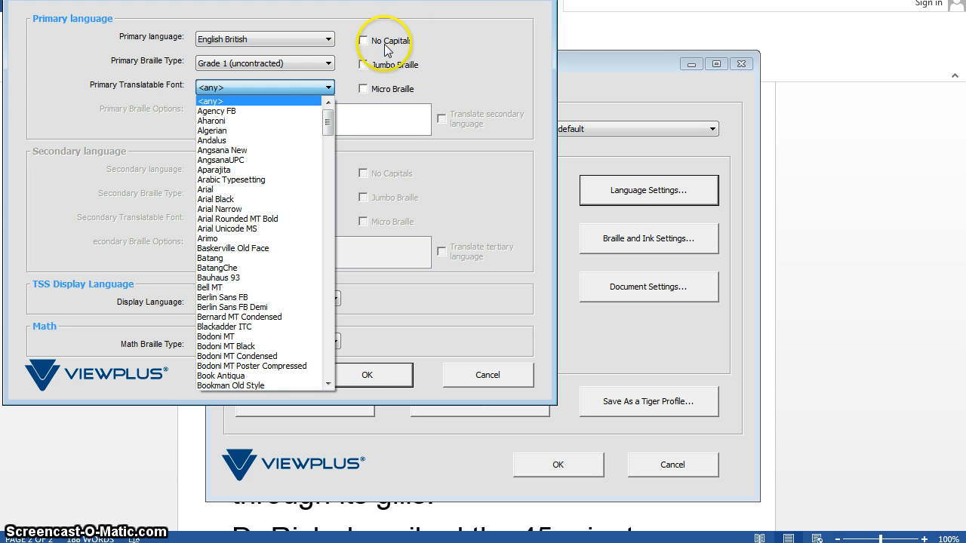
pyautogui.click(288, 89)
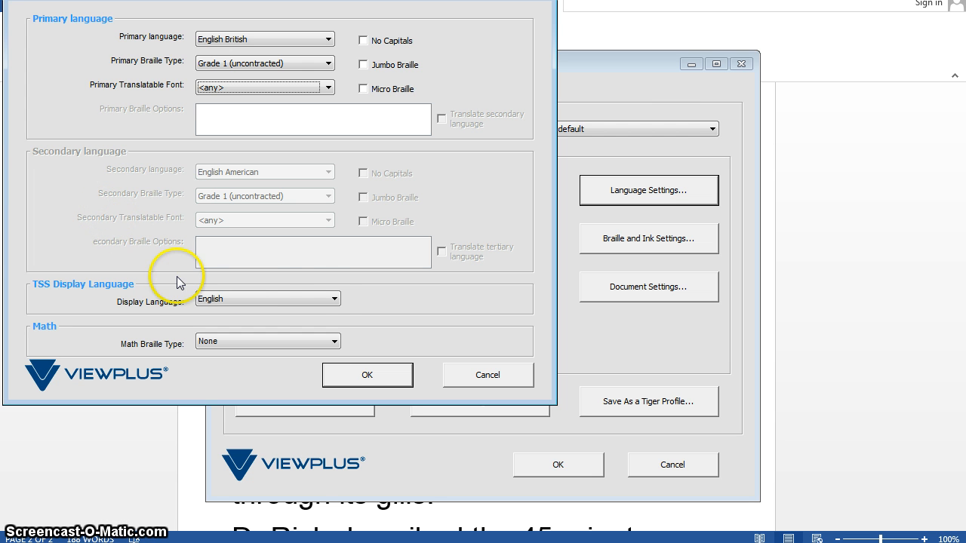
pyautogui.click(330, 303)
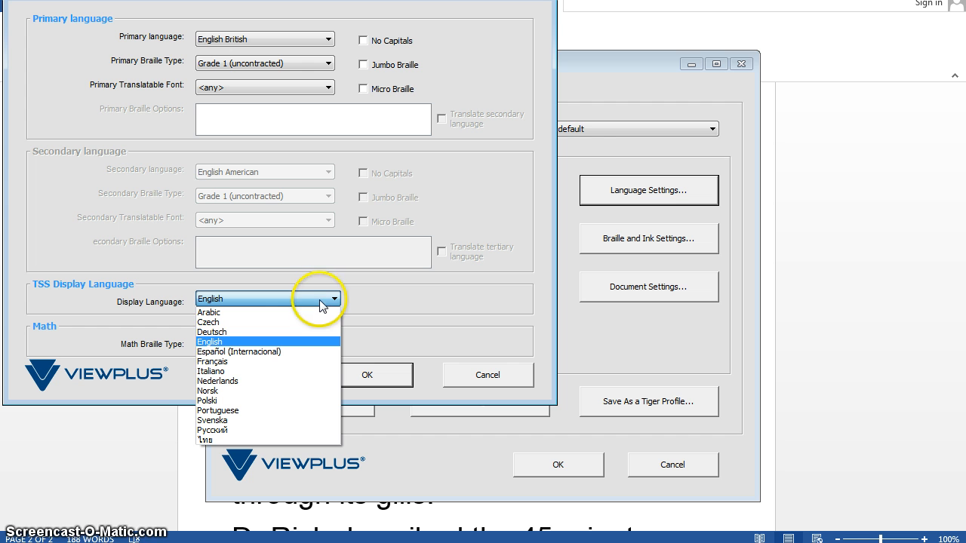
pyautogui.click(305, 299)
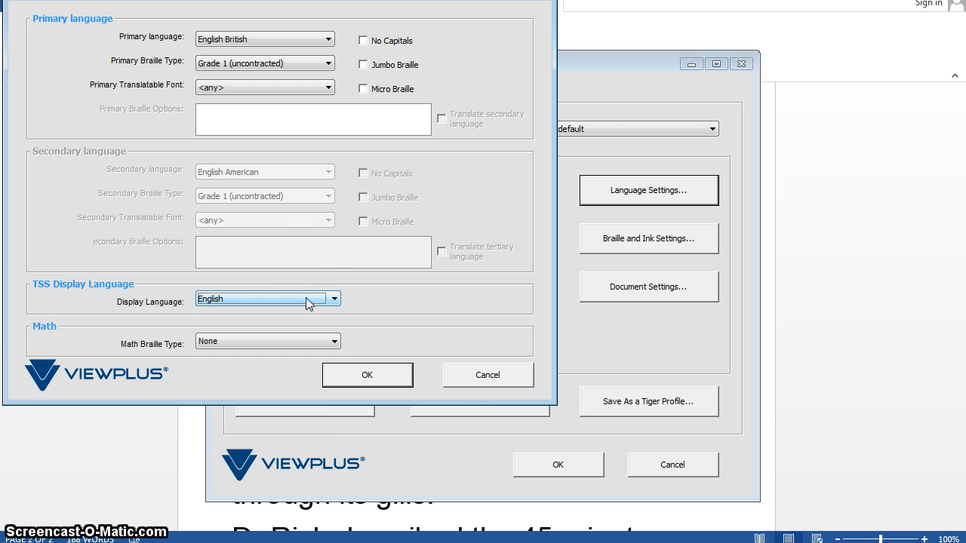
pyautogui.click(335, 344)
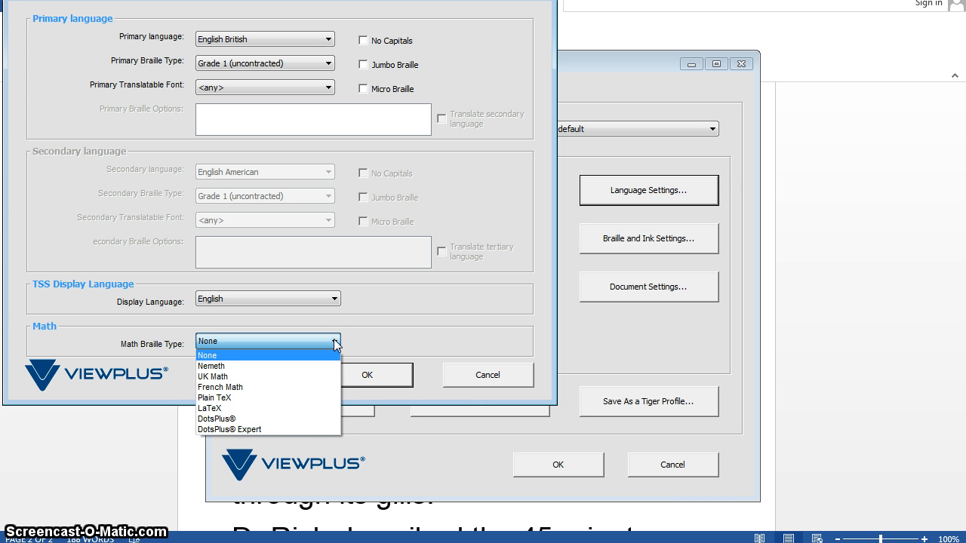
pyautogui.click(369, 373)
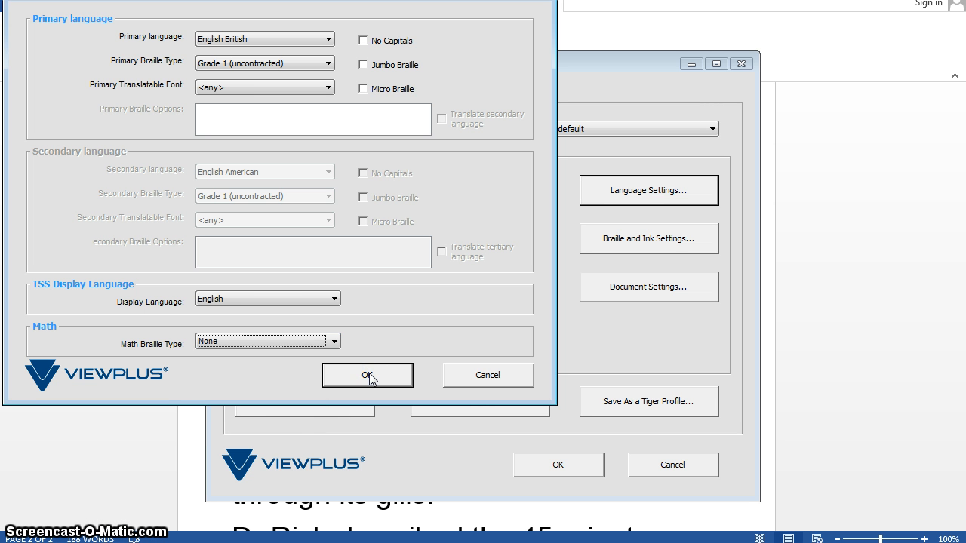
pyautogui.click(369, 373)
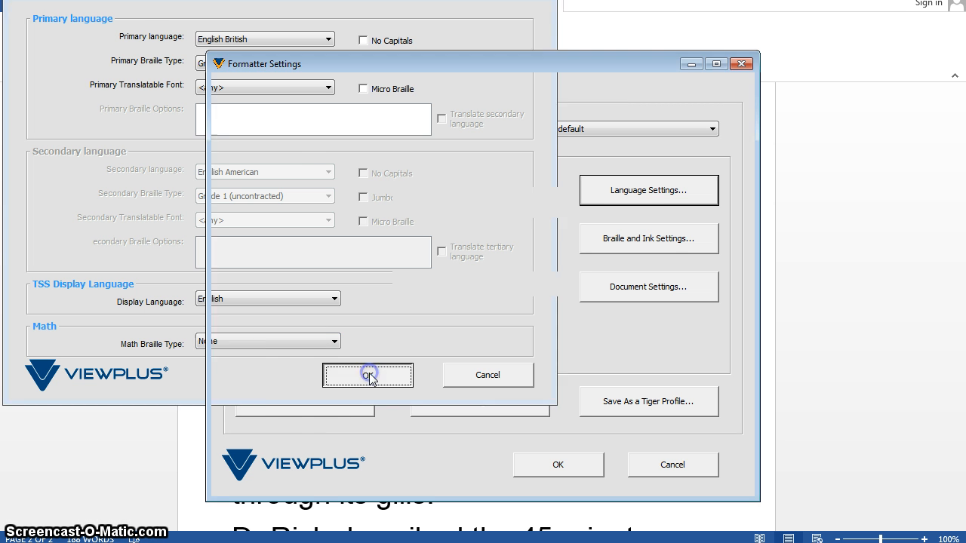
pyautogui.click(525, 283)
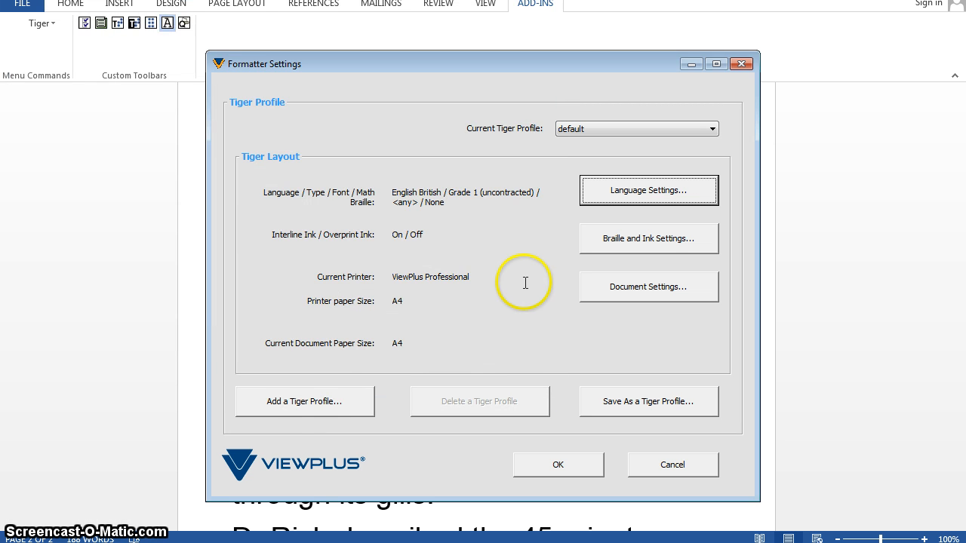
# Step: Review the braille and ink settings, including the options to preserve italics, bold and underline, and accept them
pyautogui.click(631, 239)
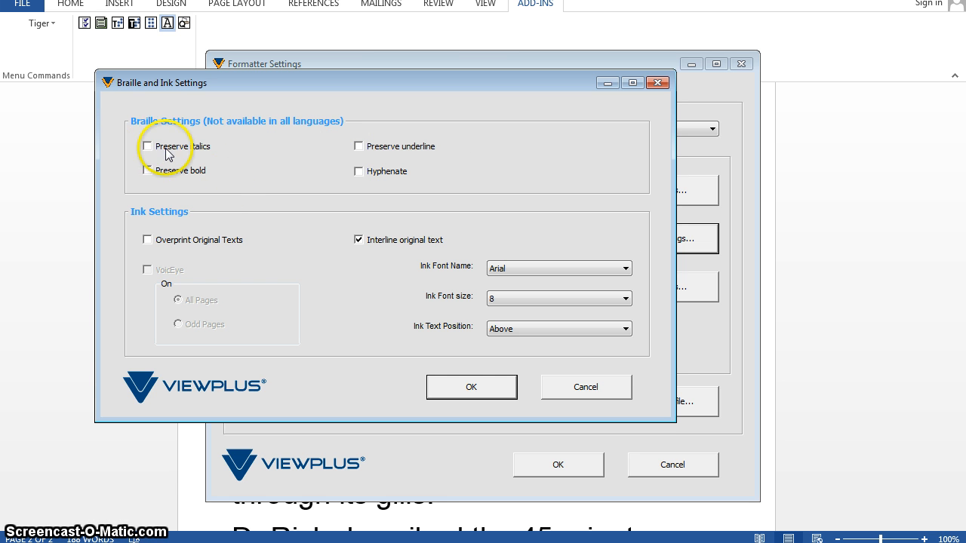
pyautogui.moveTo(151, 149)
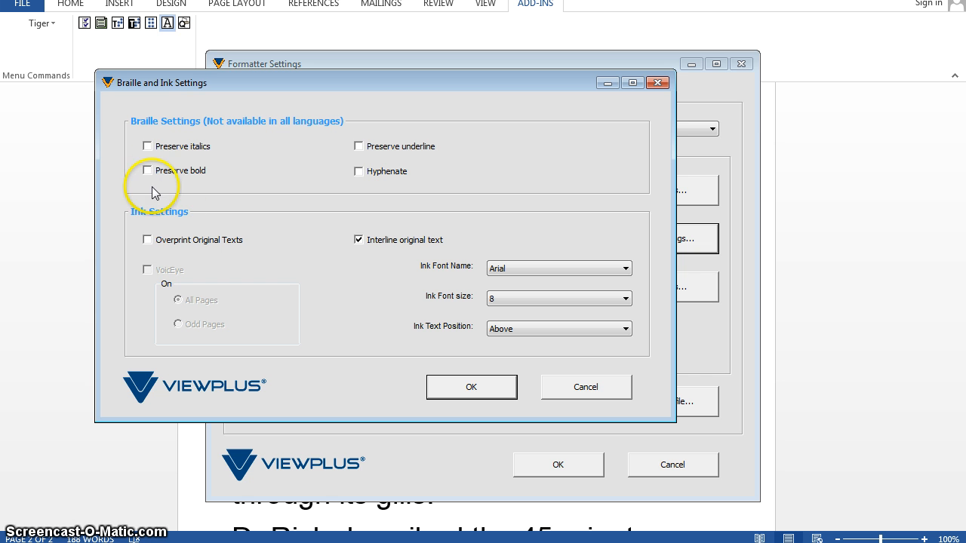
pyautogui.moveTo(149, 183)
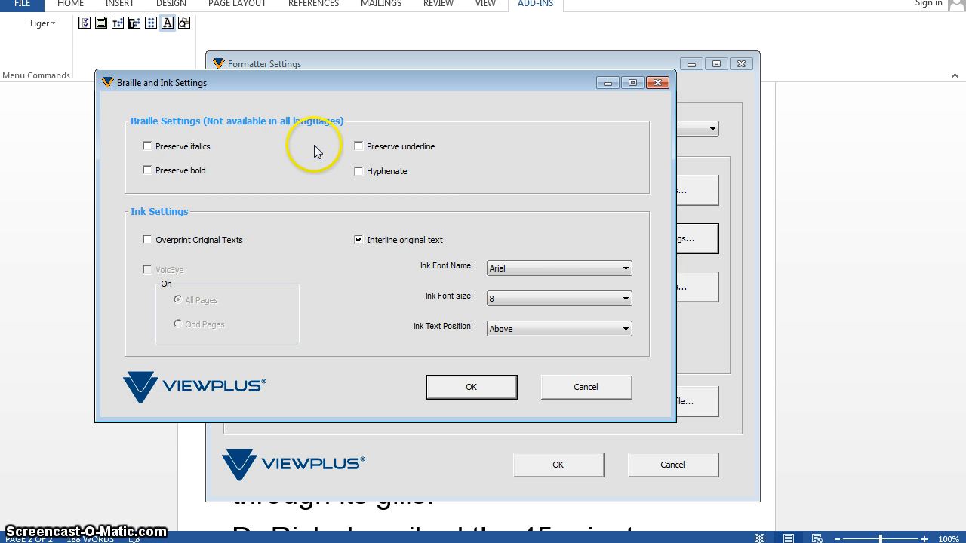
pyautogui.moveTo(410, 147)
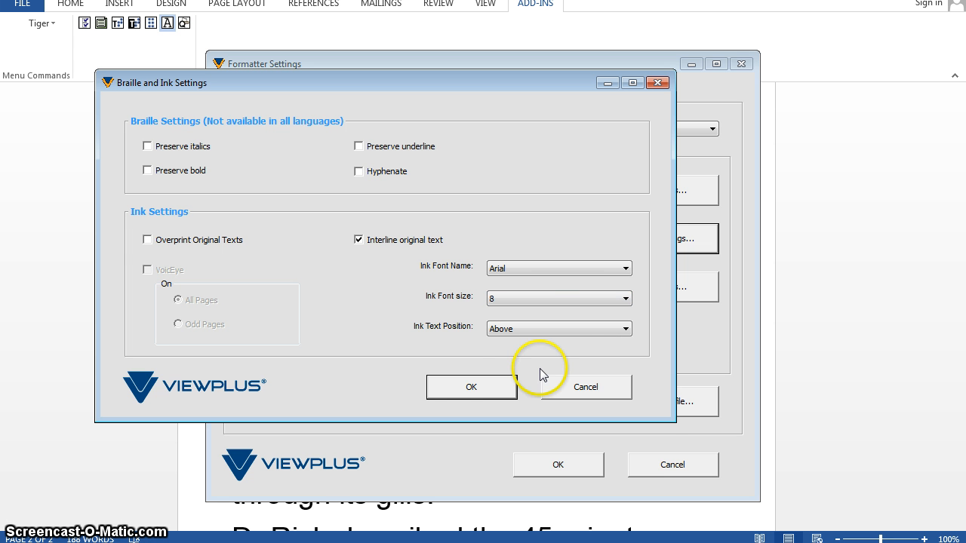
pyautogui.click(469, 388)
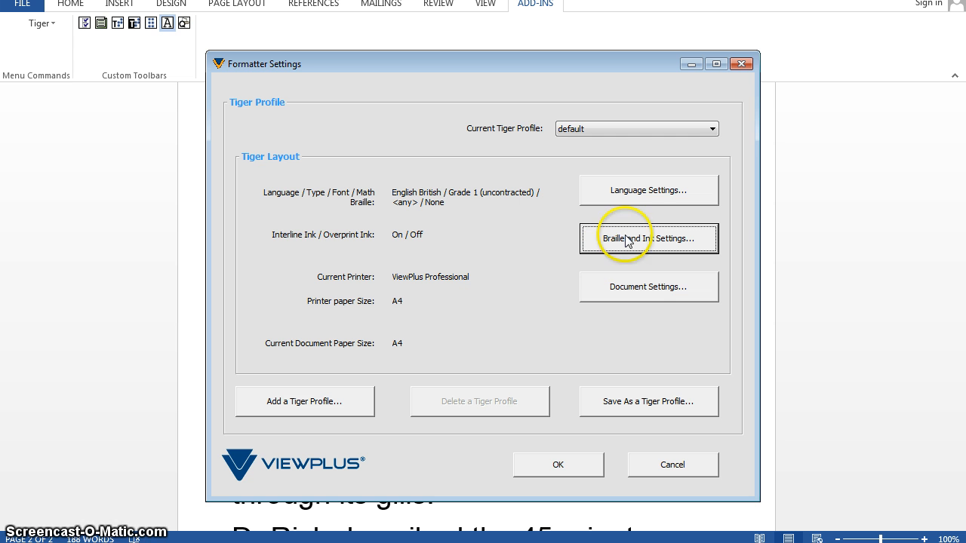
# Step: Review the paper sizes and margins in the document settings, keep A4 as the paper size, and accept the dialog
pyautogui.click(618, 294)
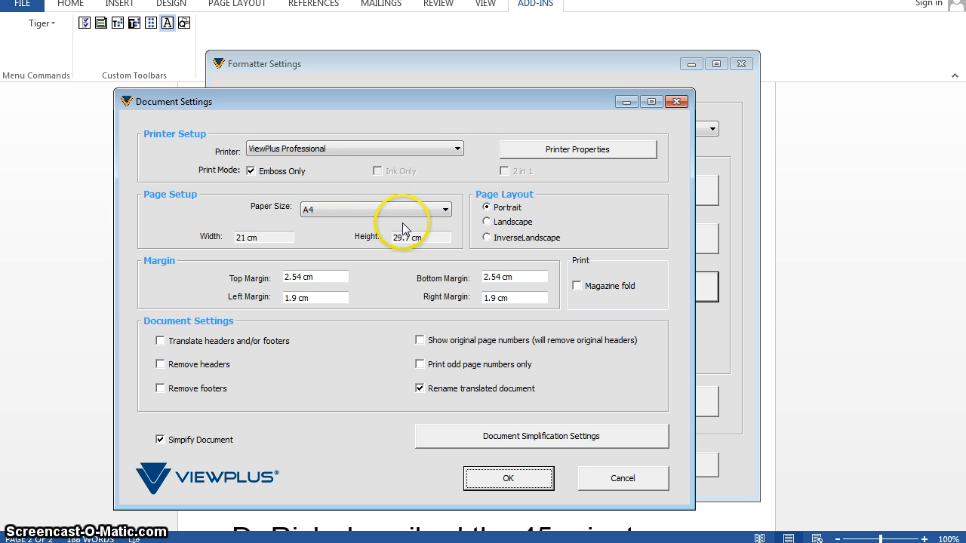
pyautogui.click(445, 210)
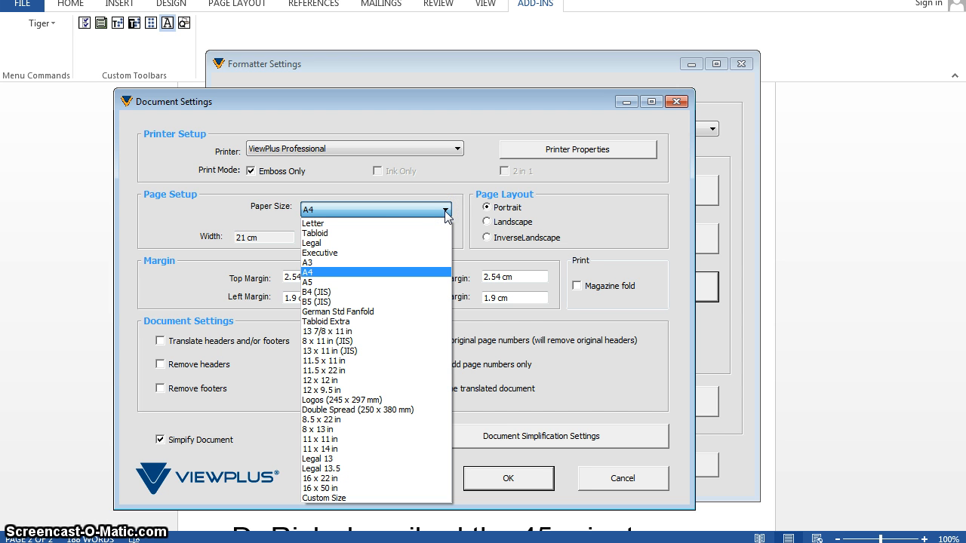
pyautogui.click(378, 244)
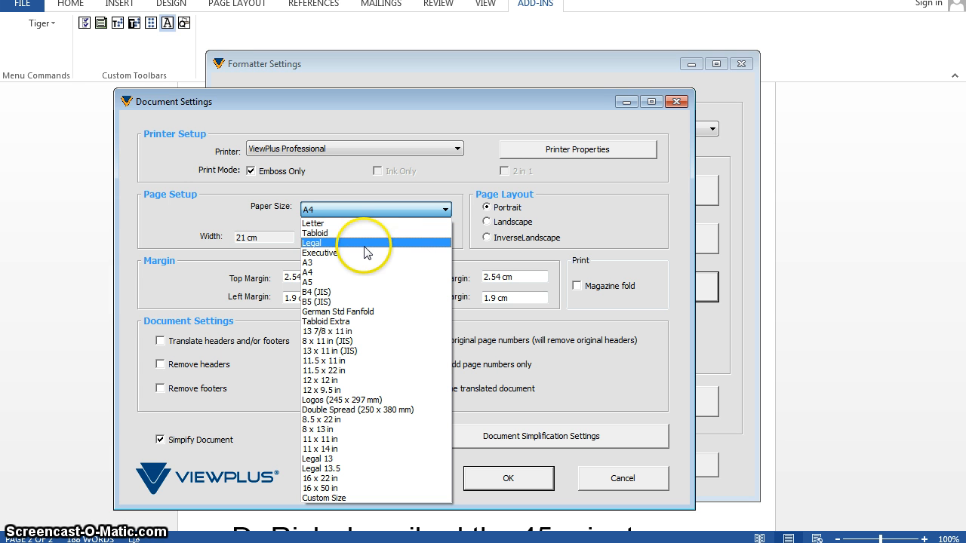
pyautogui.click(349, 273)
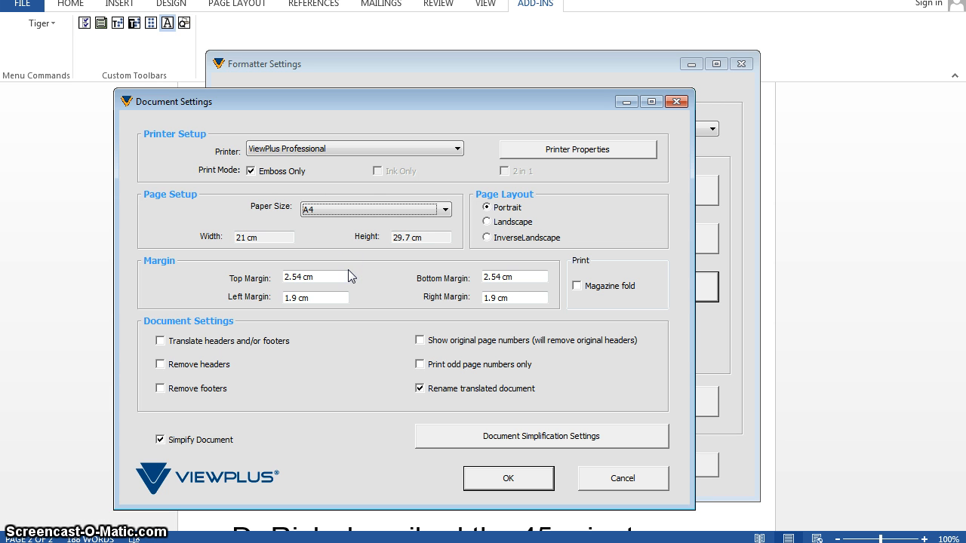
pyautogui.click(426, 262)
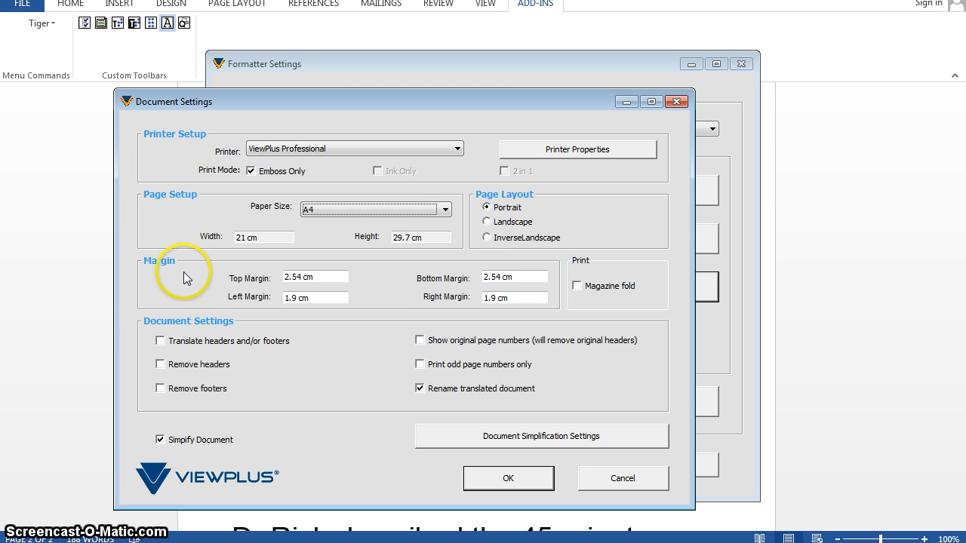
pyautogui.click(278, 277)
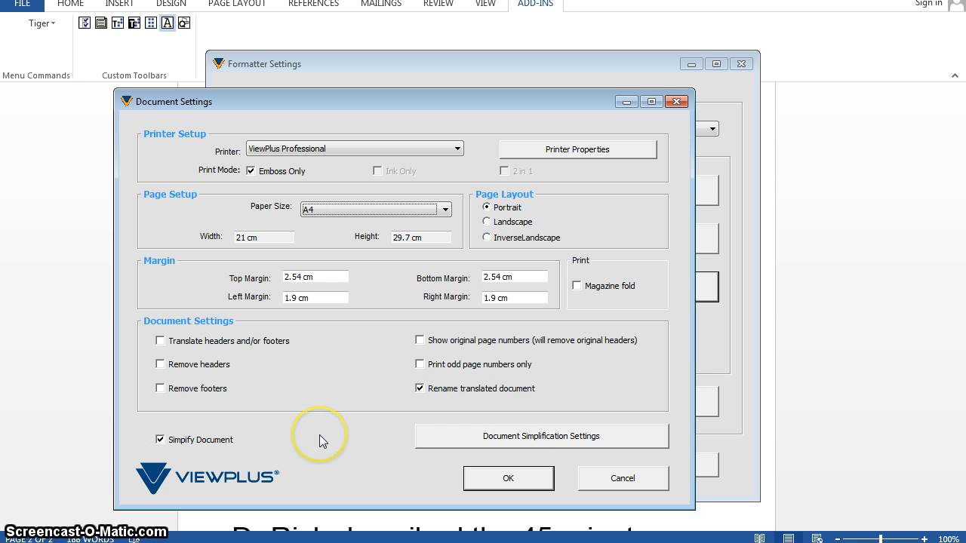
pyautogui.click(502, 480)
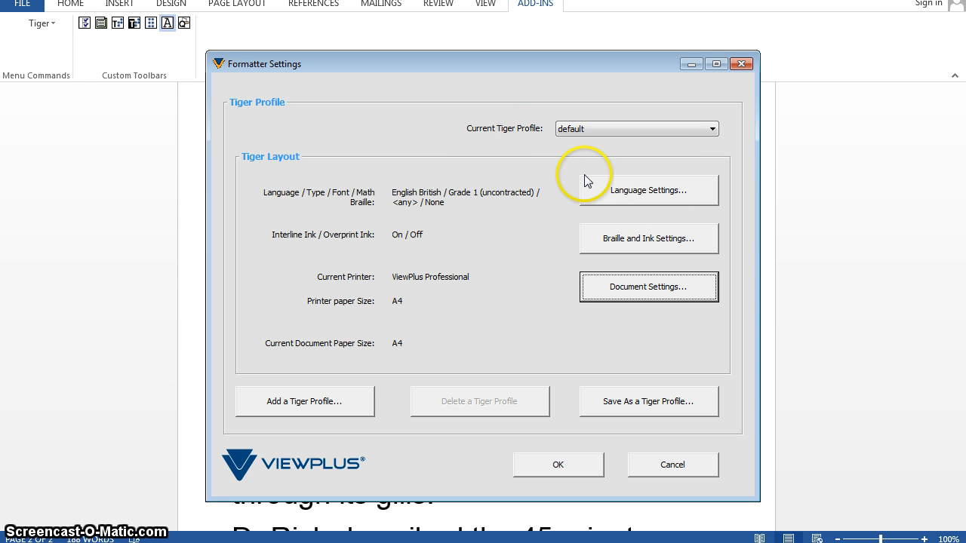
# Step: Set the primary braille type to Grade 2 (standard contracted) in the language settings and accept the change
pyautogui.click(615, 194)
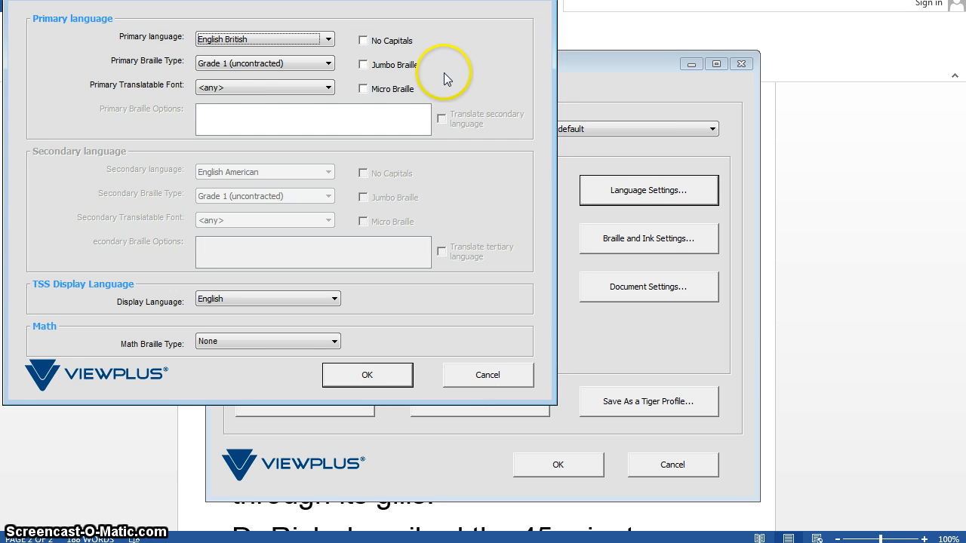
pyautogui.click(328, 64)
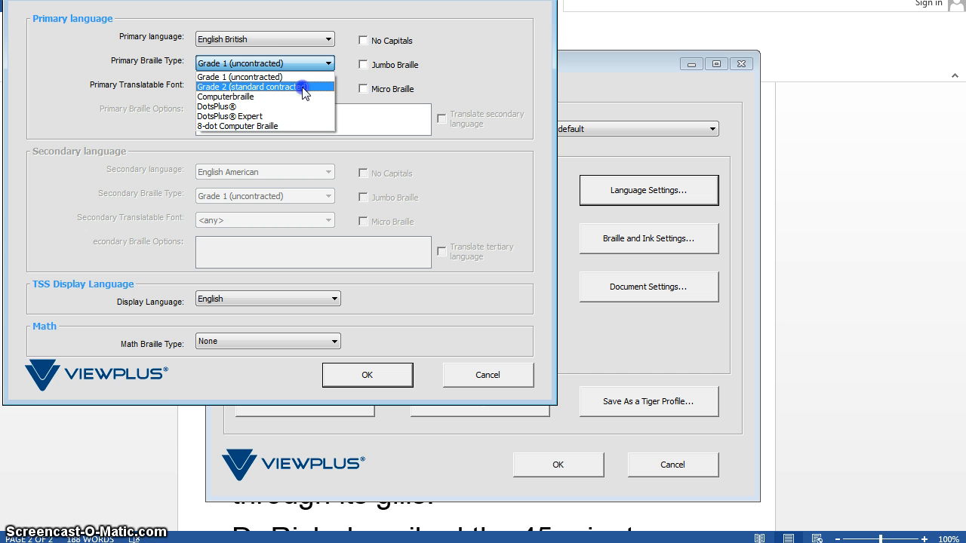
pyautogui.click(303, 89)
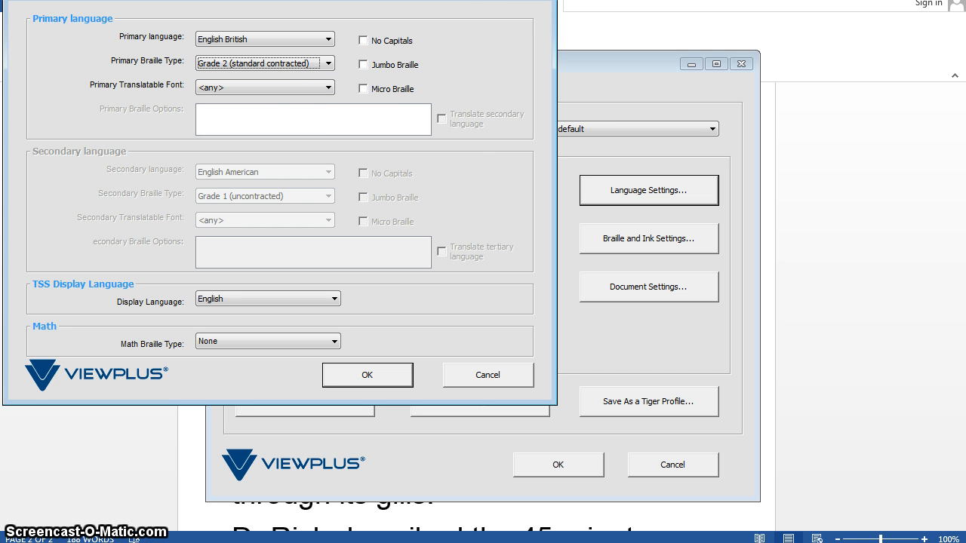
pyautogui.click(371, 379)
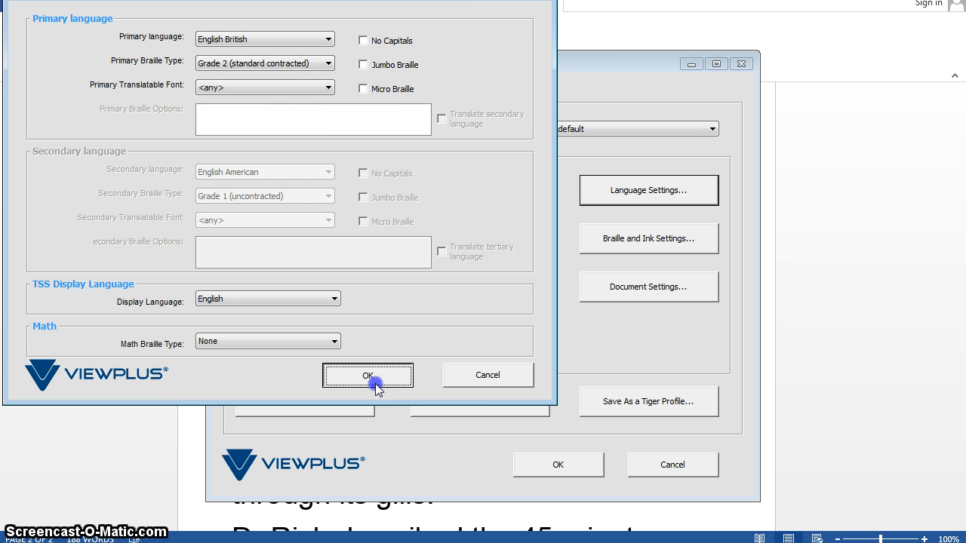
# Step: Check the overprint and interline original text options in the braille and ink settings, and accept the dialog
pyautogui.click(621, 245)
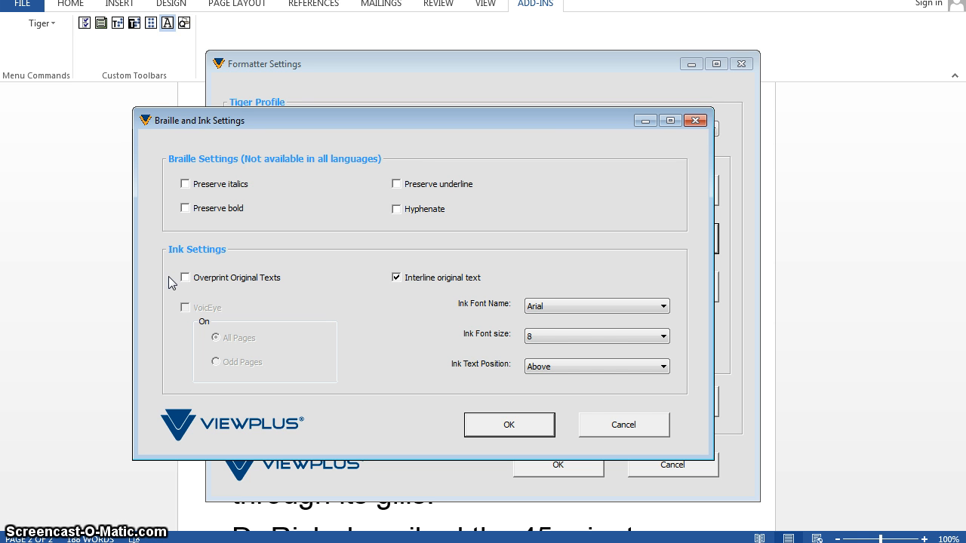
pyautogui.click(505, 426)
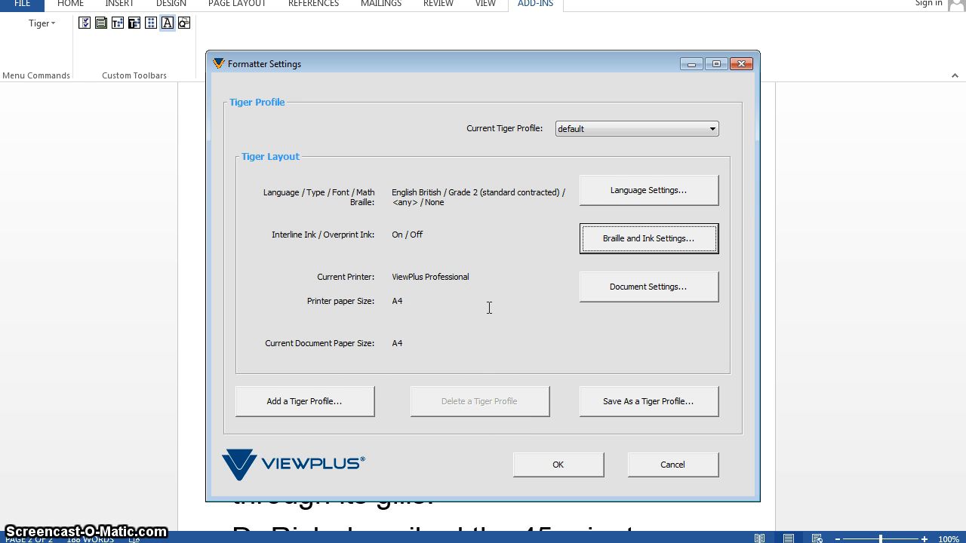
# Step: Set the primary braille type to Grade 1 (uncontracted) in the language settings and accept the change
pyautogui.click(633, 195)
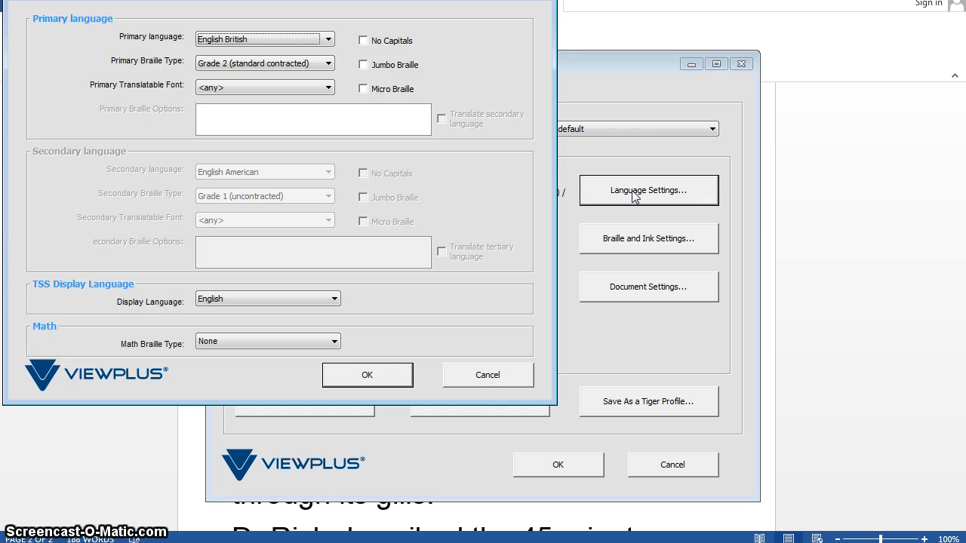
pyautogui.click(328, 64)
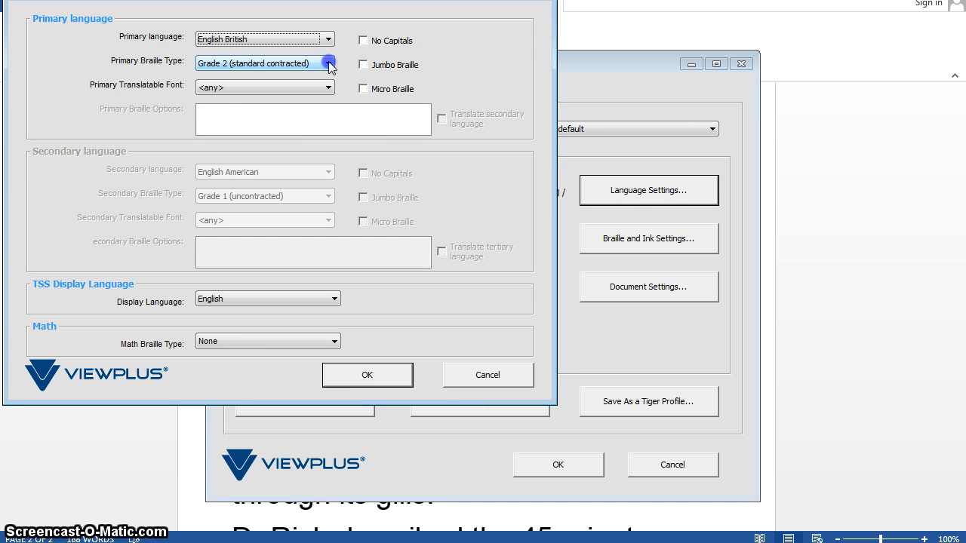
pyautogui.click(289, 76)
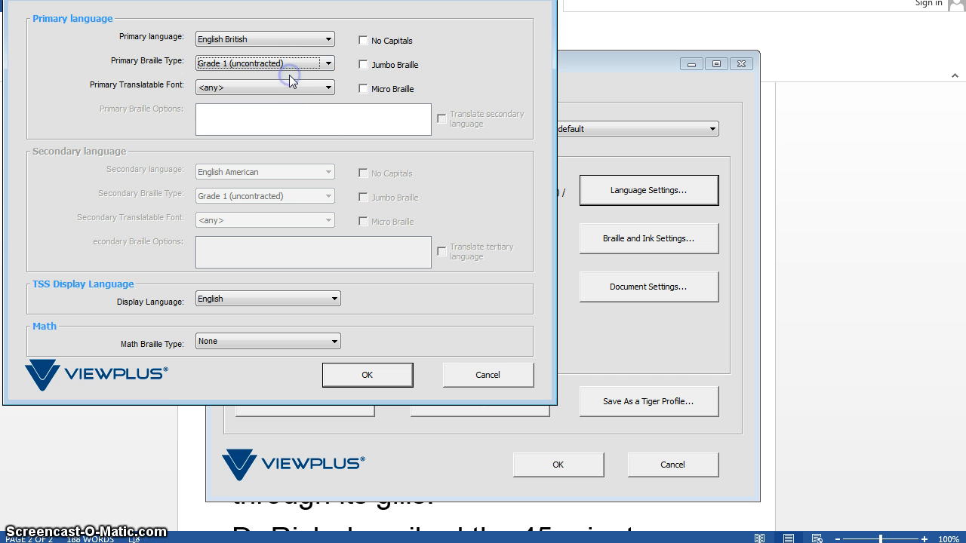
pyautogui.click(367, 374)
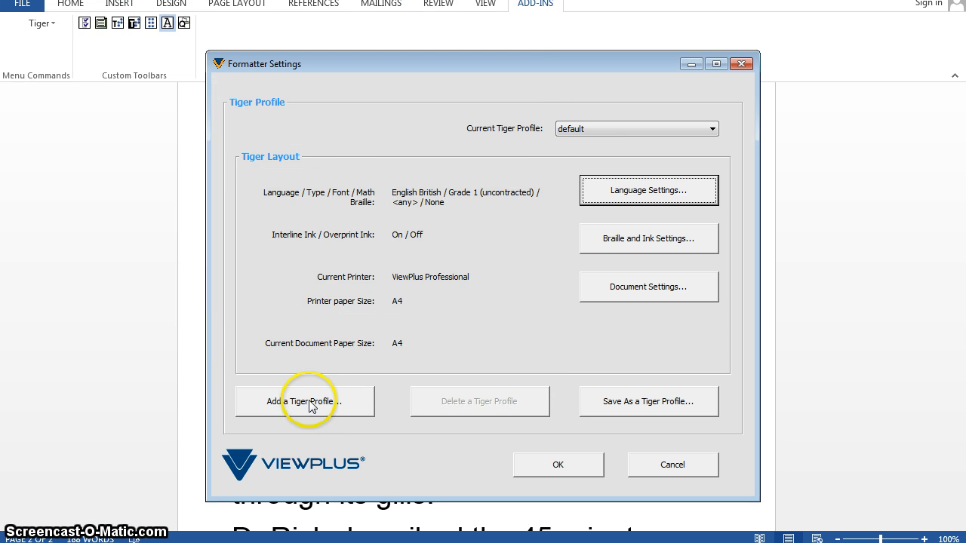